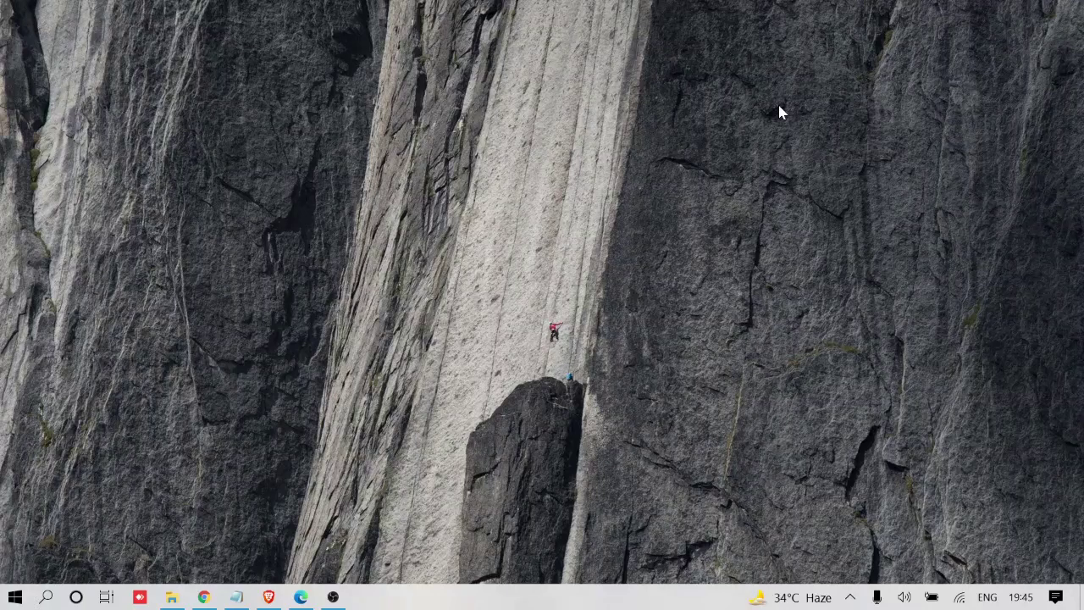
Dismiss the Outlook feedback survey, sign out of the account, and start signing back in via MSN
left_click(301, 597)
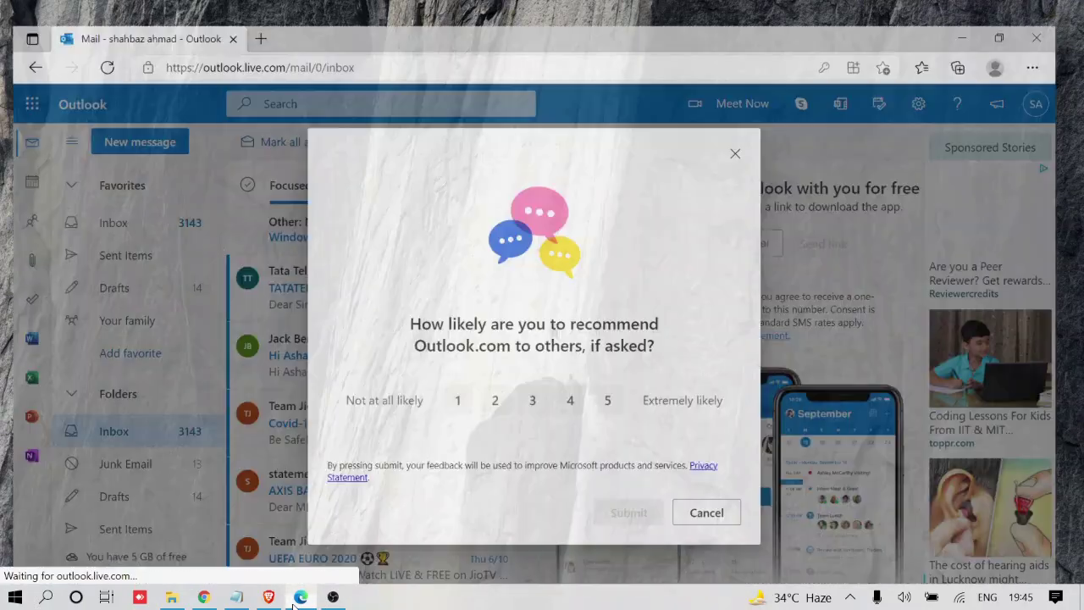
left_click(718, 507)
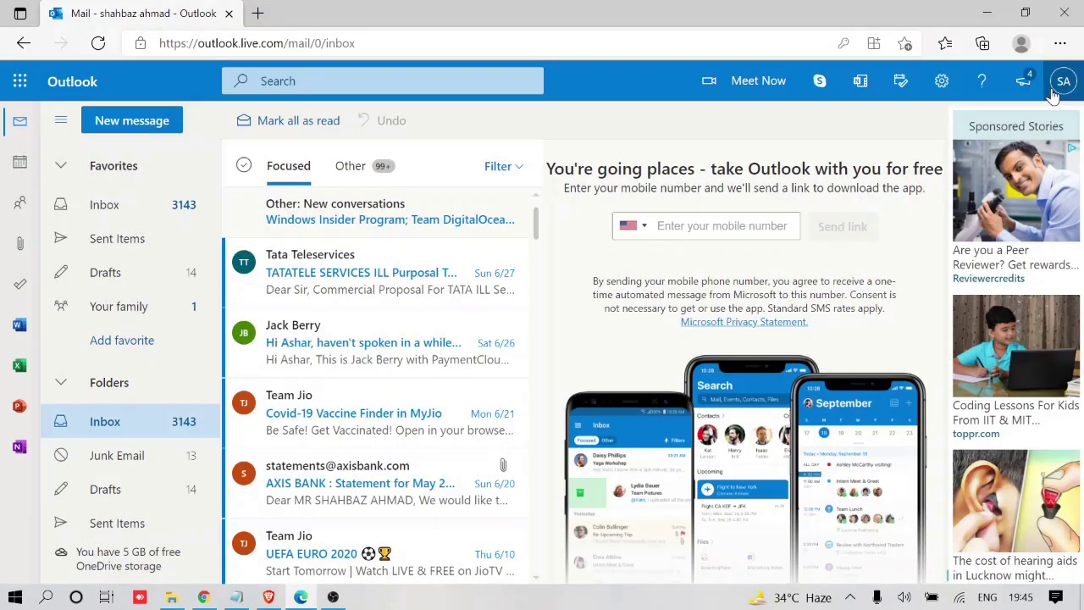
left_click(1061, 86)
left_click(1051, 122)
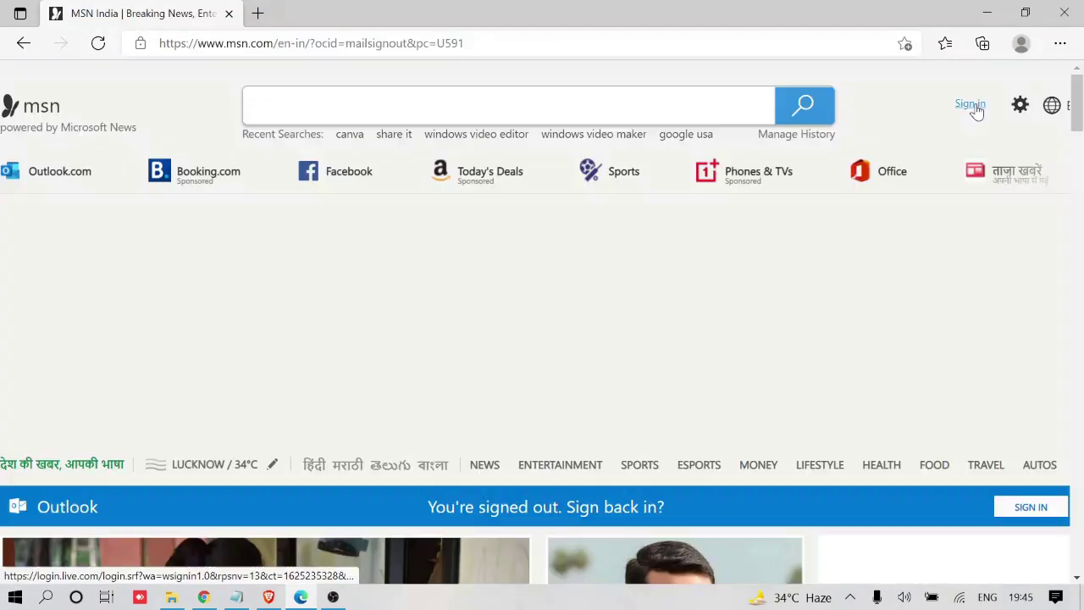
left_click(977, 111)
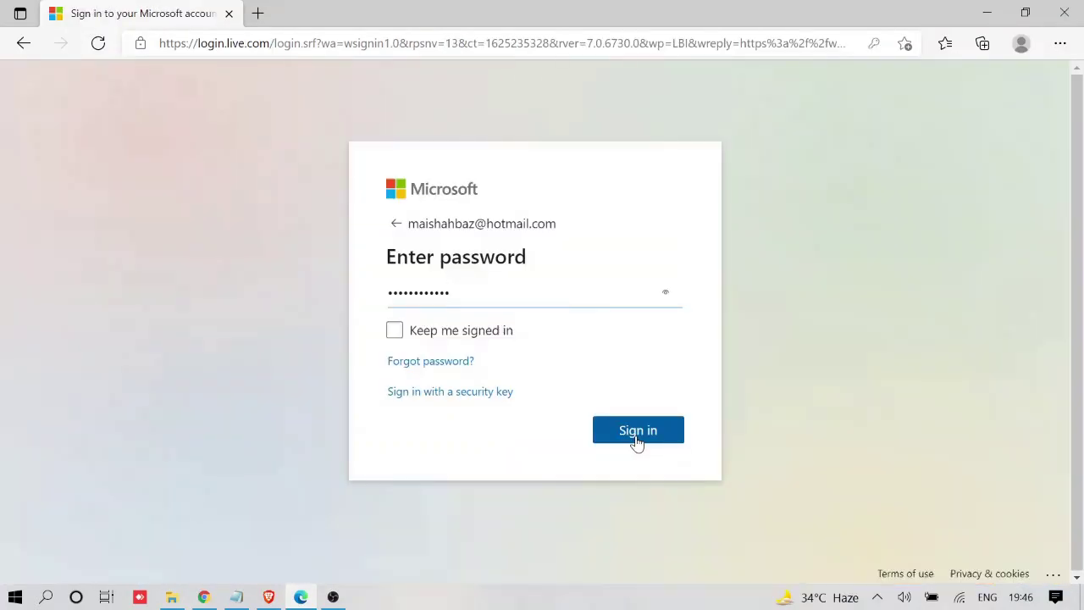
left_click(638, 432)
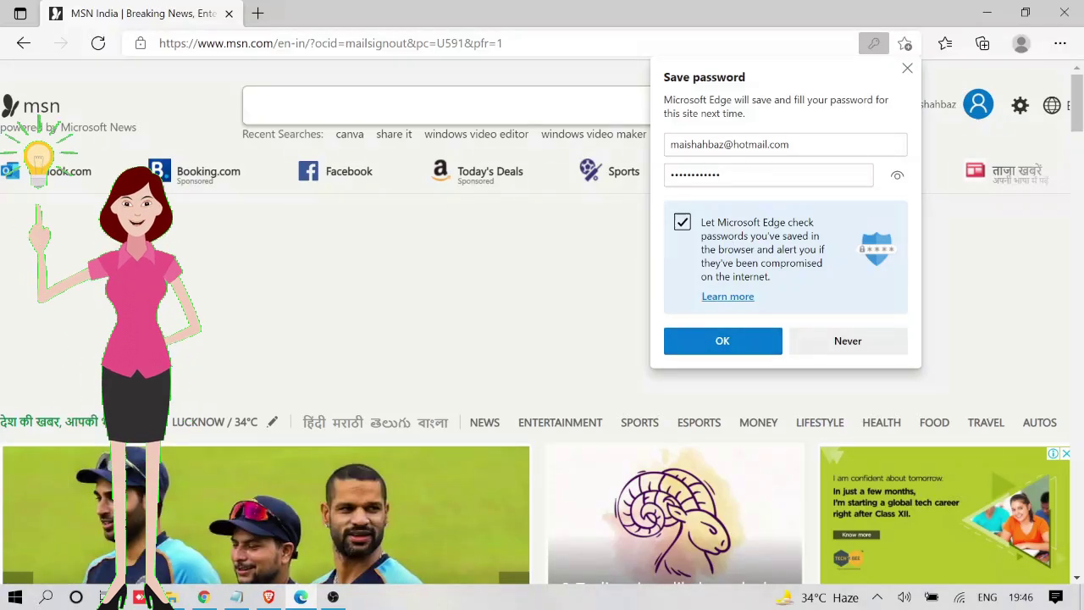
Accept Edge's prompt to save the Microsoft account password for this site
left_click(722, 343)
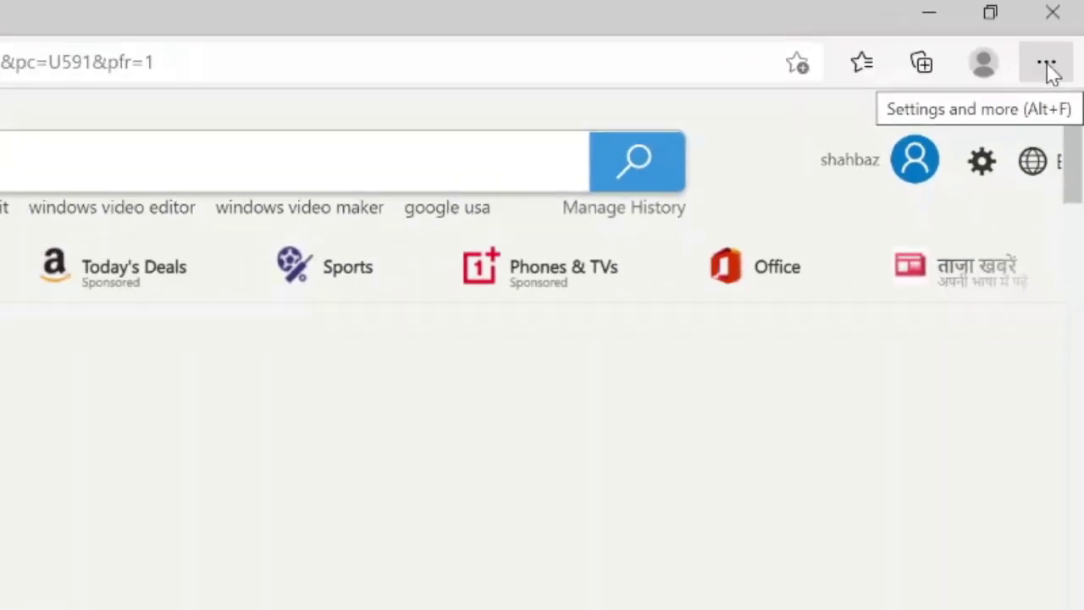
Open Edge's Settings and more (...) menu to reach Settings
left_click(1037, 79)
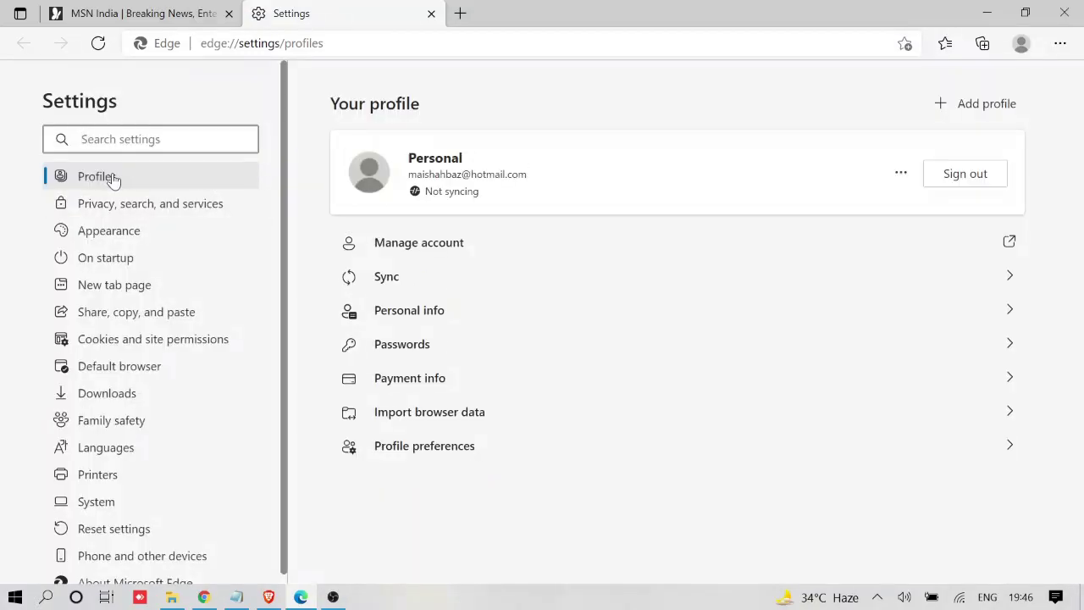
left_click(405, 352)
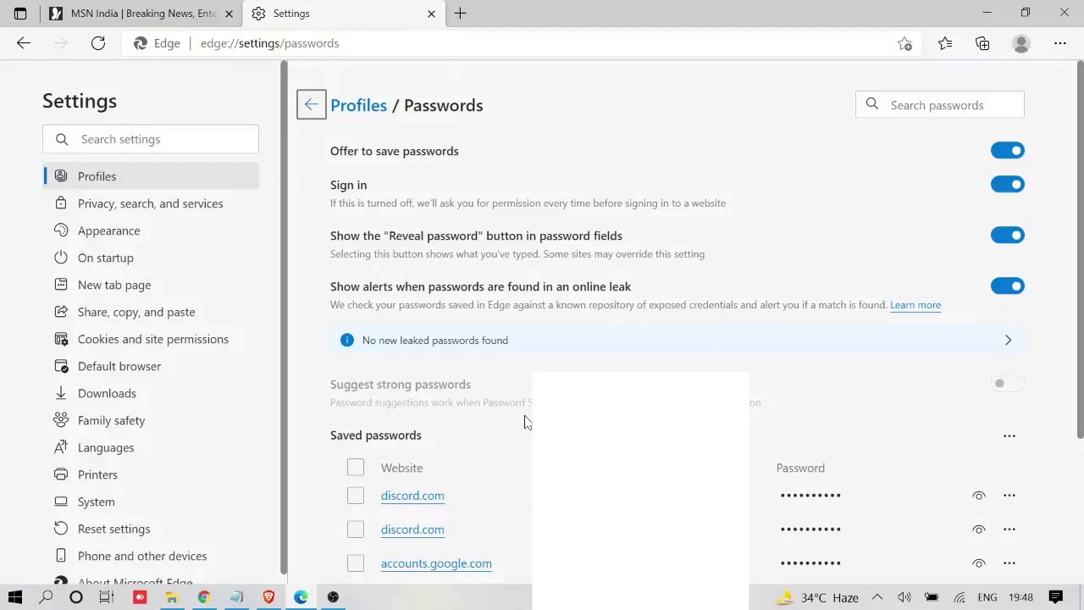
scroll(523, 418, "down", 2)
Find the Saved passwords list and try to show the first discord.com password
scroll(423, 341, "down", 1)
scroll(373, 294, "up", 1)
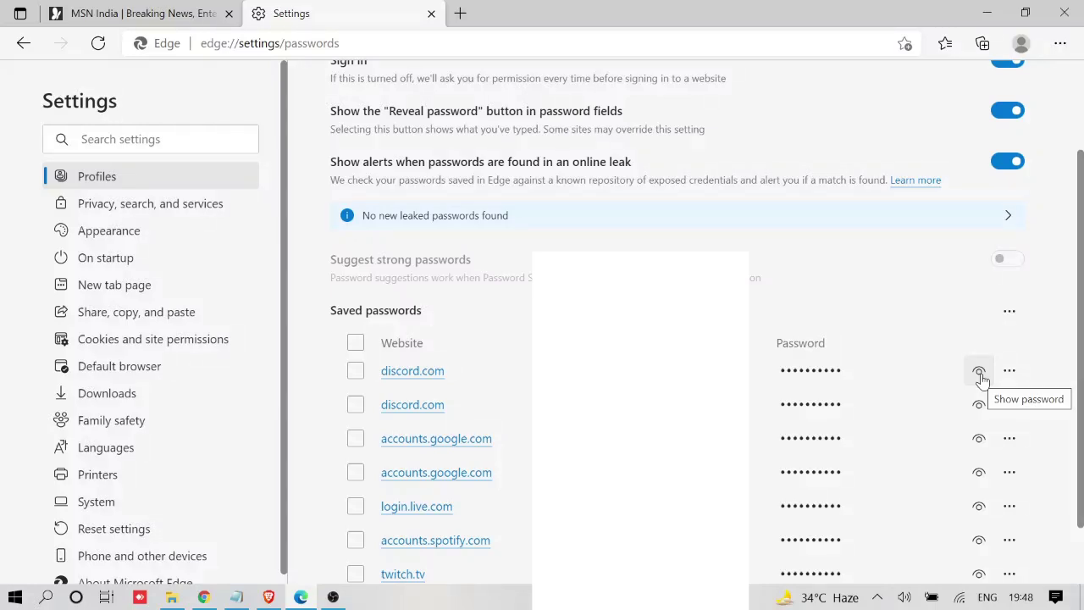
left_click(981, 375)
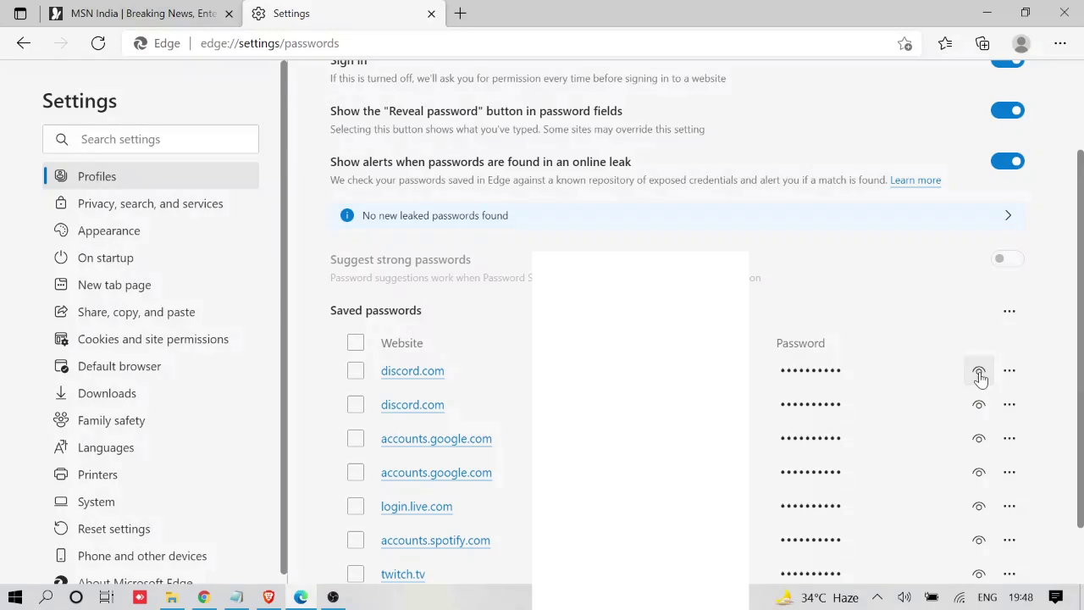